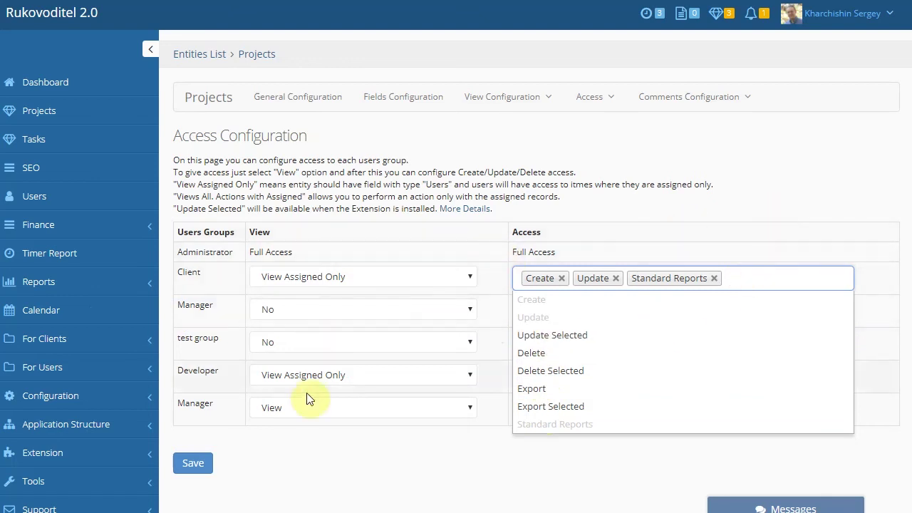
- Set the Client group's view access for the Projects entity to "Views All. Actions with Assigned"
click(382, 276)
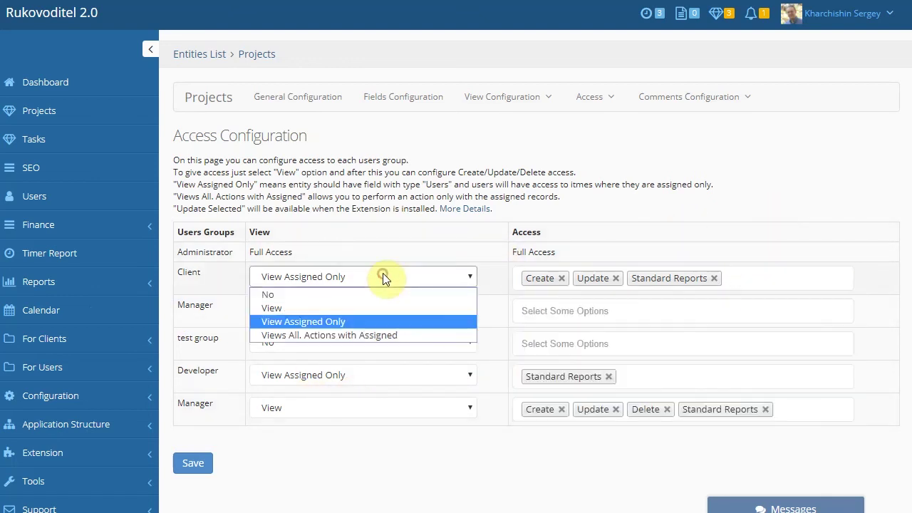
click(338, 335)
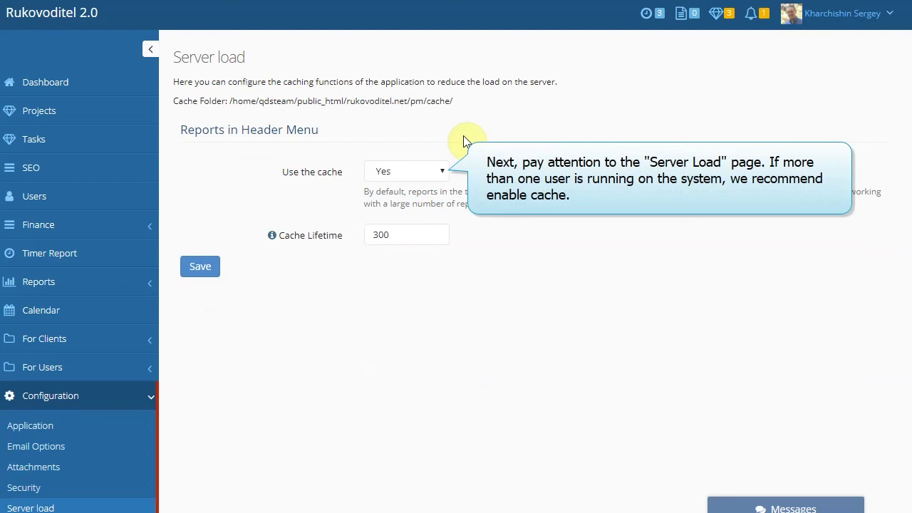
- Check the available choices for using the cache for header menu reports in the server load settings
click(443, 171)
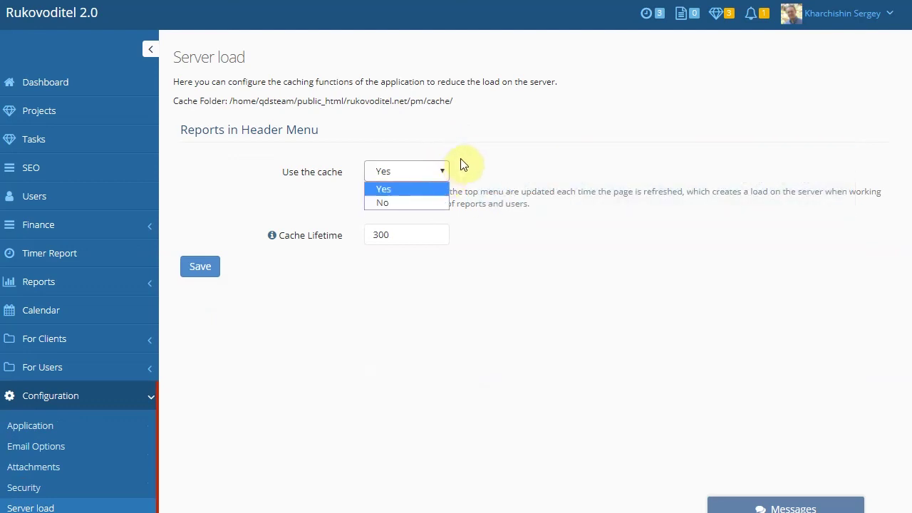
click(463, 157)
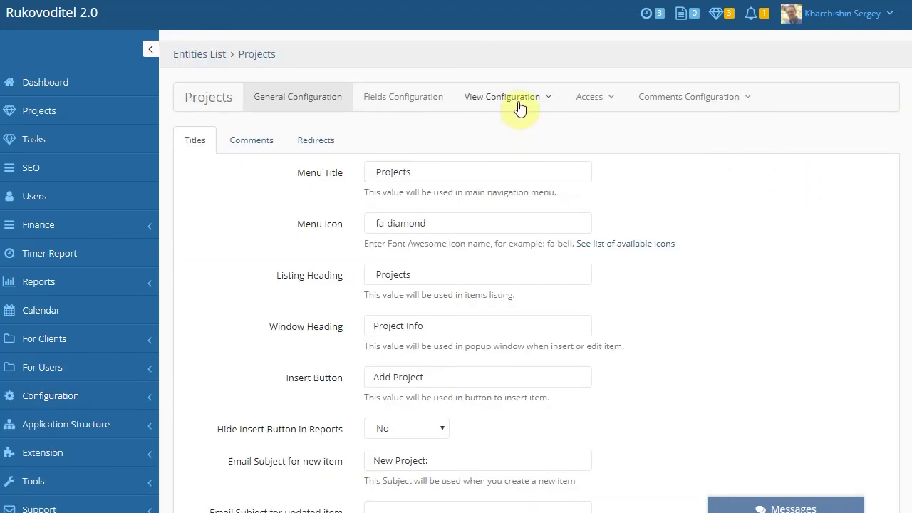
- Open the display fields rules of the Projects entity
click(518, 103)
click(506, 142)
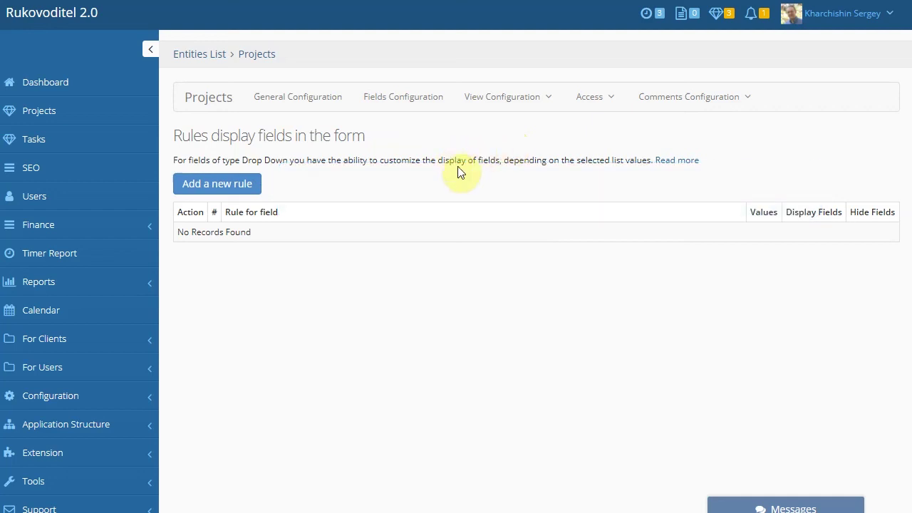
- Open the Item Page Configuration of the Projects entity and review its column, comment and sub-entity settings
click(508, 98)
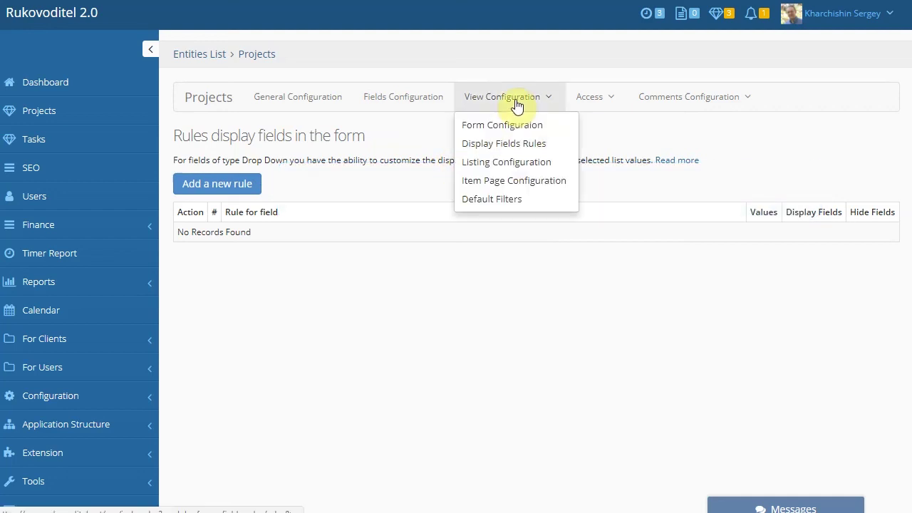
click(501, 180)
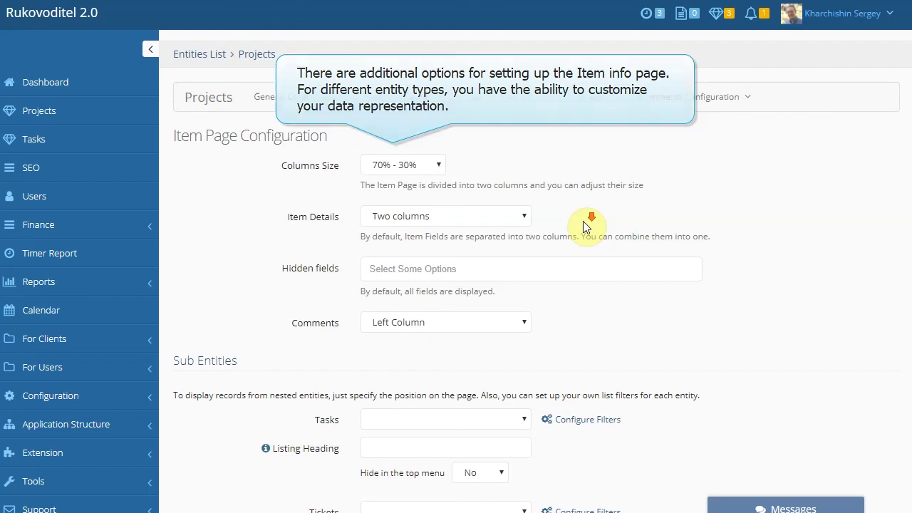
scroll(583, 222, down, 5)
scroll(583, 221, up, 5)
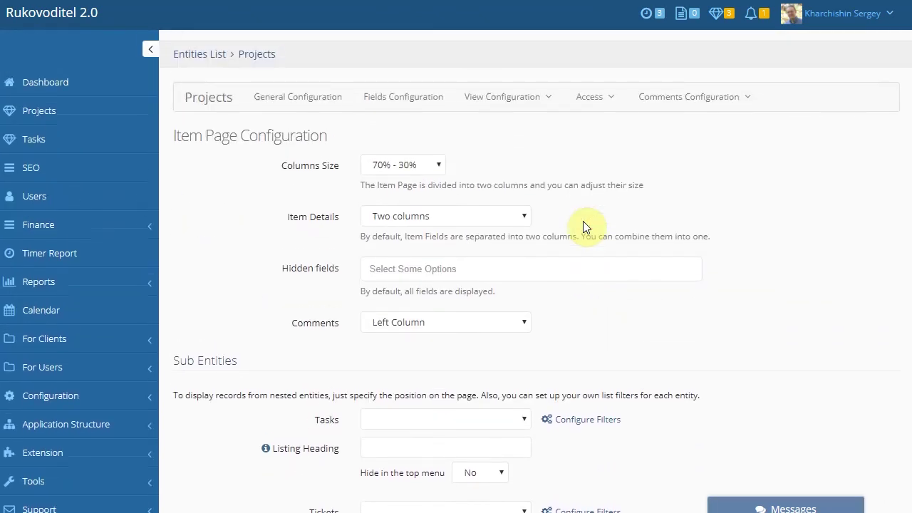
- Start a new field in the Projects fields configuration and set its type to Input E-mail Field
click(408, 99)
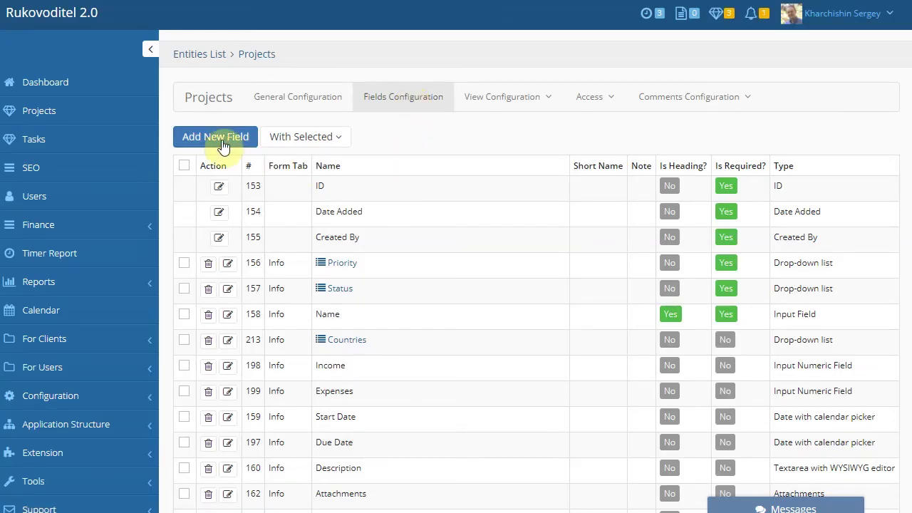
click(221, 139)
click(413, 209)
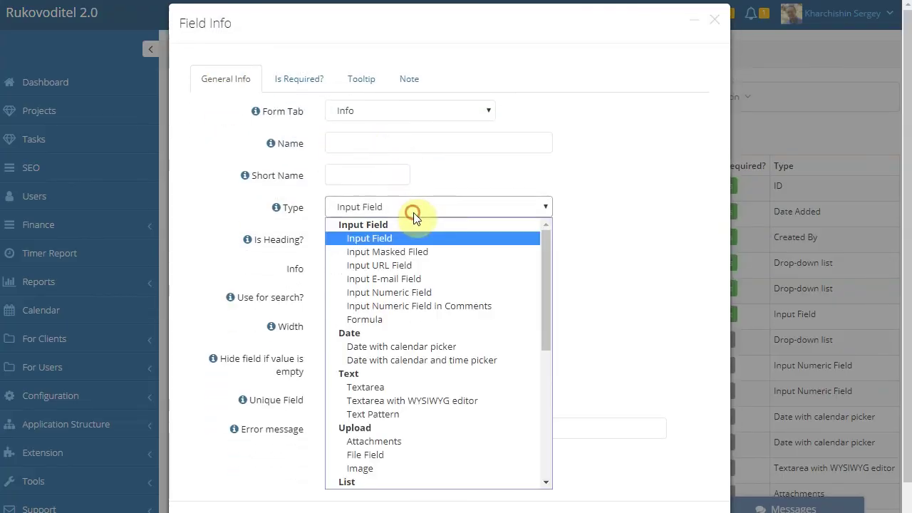
click(415, 279)
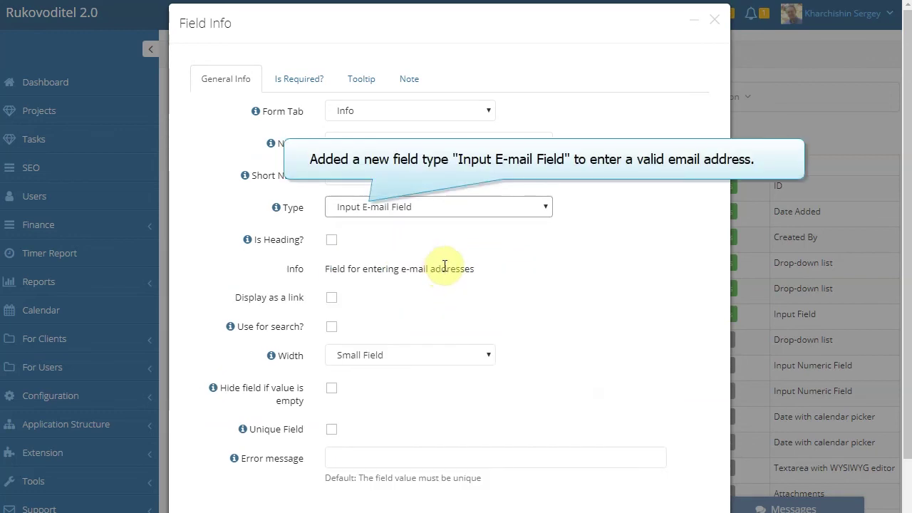
- Change the new field's type to Section
click(477, 210)
scroll(456, 288, down, 5)
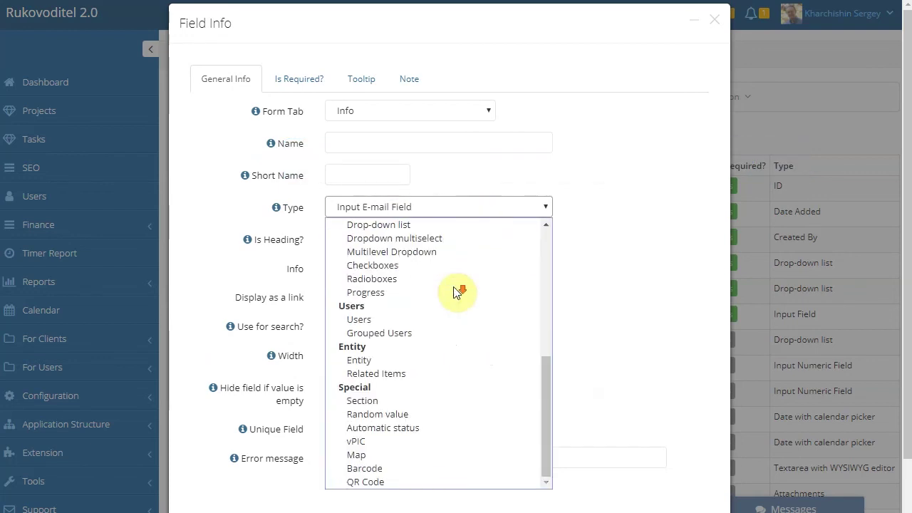
click(408, 399)
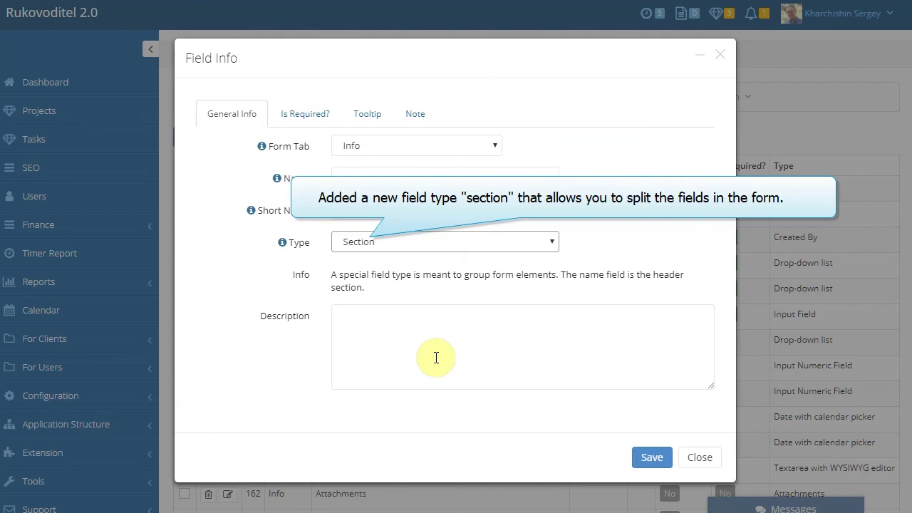
- Change the new field's type to Random value and review its length, character and split settings
click(458, 241)
scroll(427, 316, down, 2)
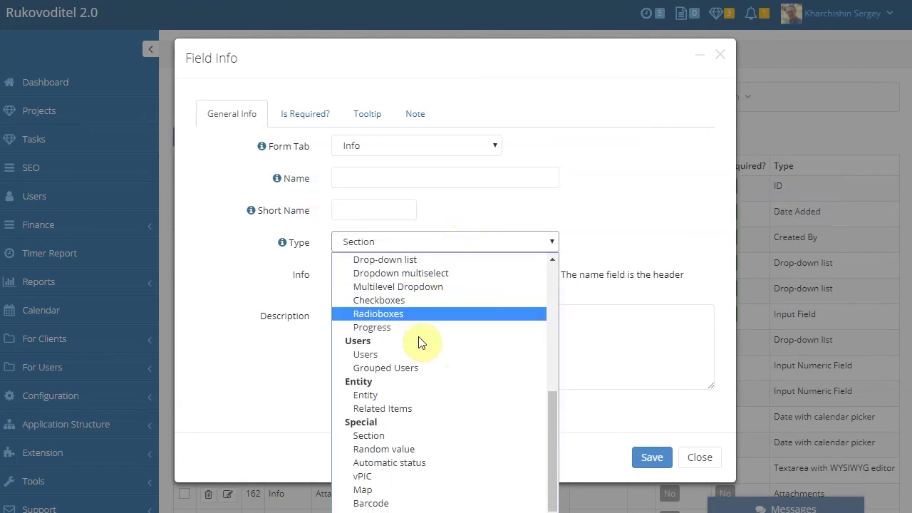
click(363, 448)
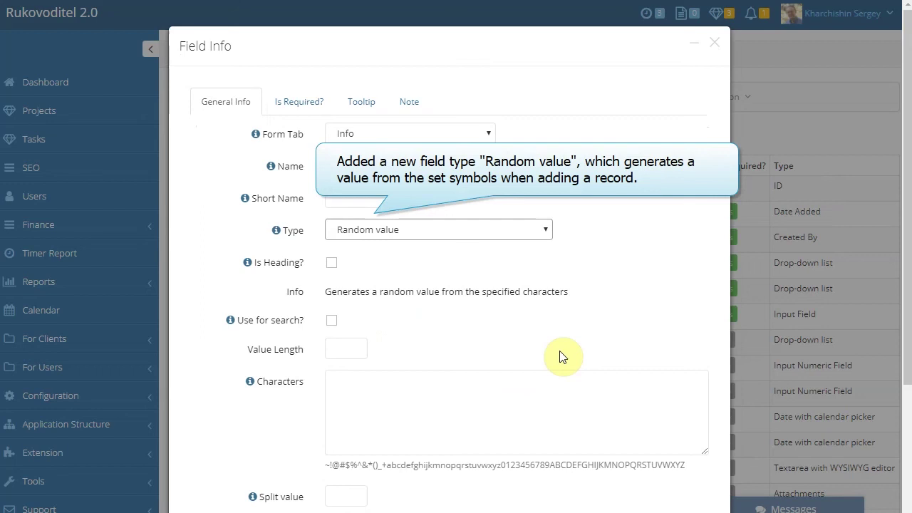
scroll(559, 356, down, 3)
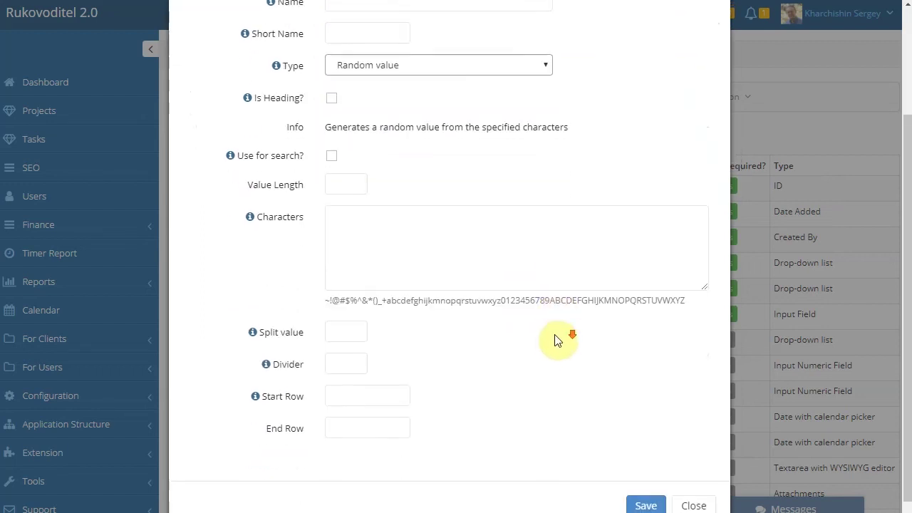
scroll(545, 345, up, 3)
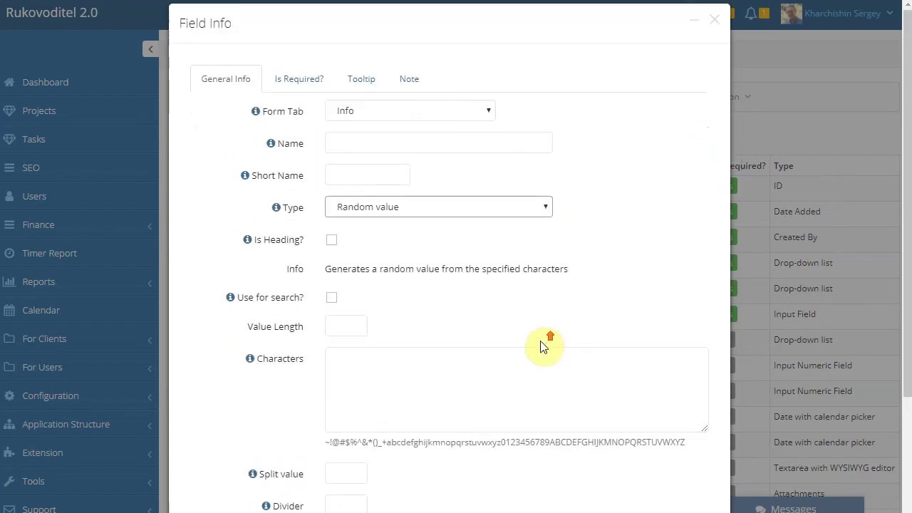
- Change the new field's type to Automatic status
click(466, 209)
scroll(392, 278, down, 3)
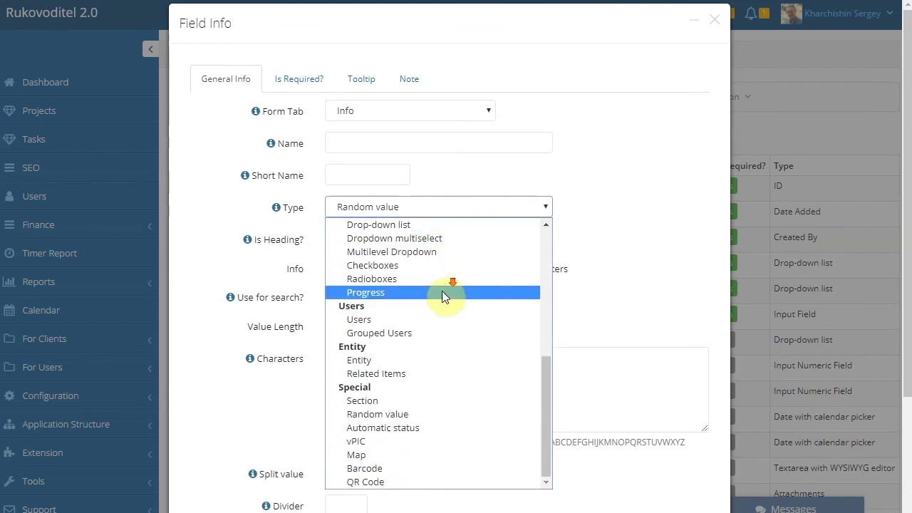
click(412, 428)
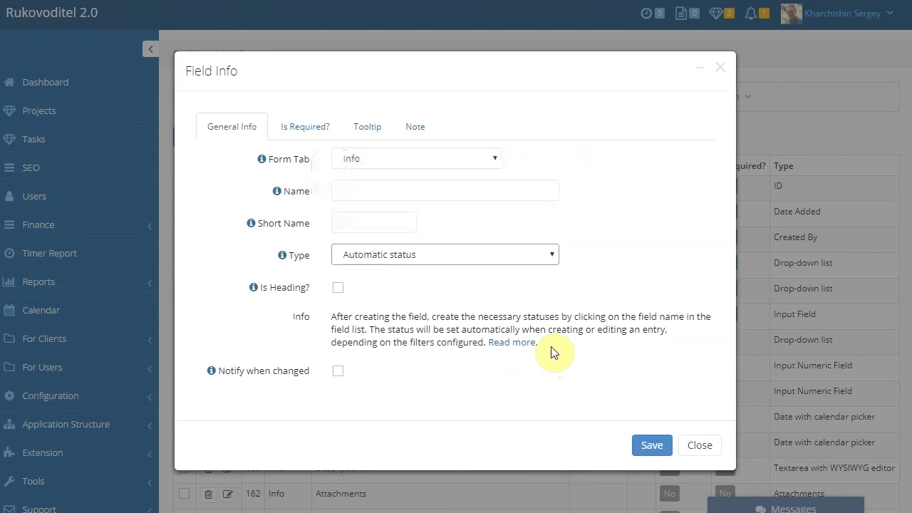
- Change the new field's type to Multilevel Dropdown and review its list, search and levels settings
click(537, 254)
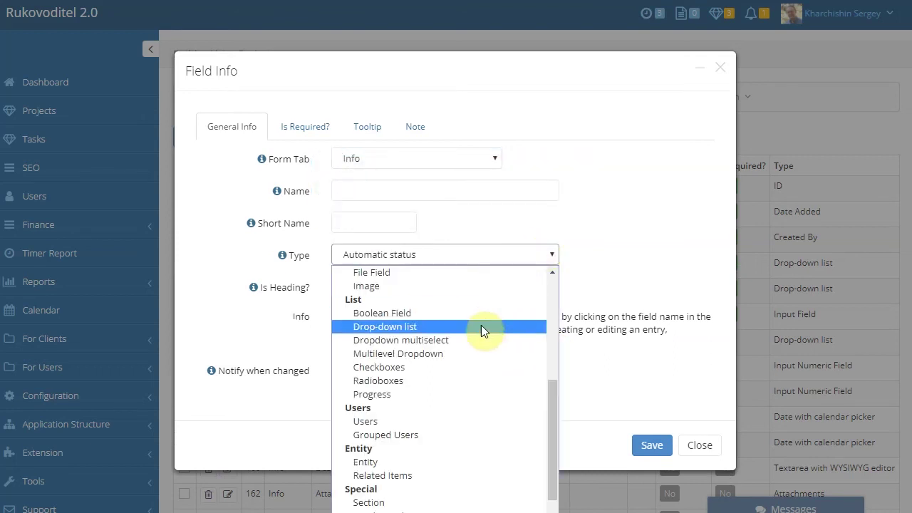
click(409, 352)
scroll(482, 339, down, 4)
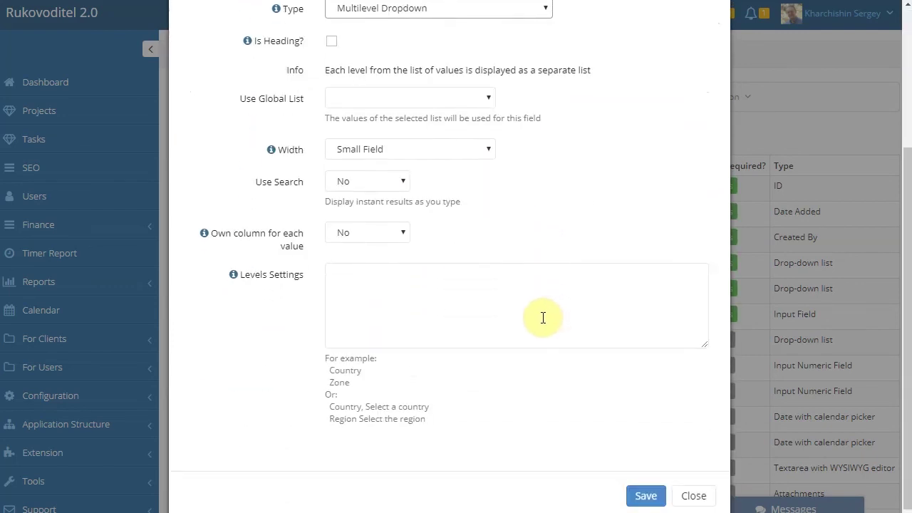
scroll(545, 317, up, 3)
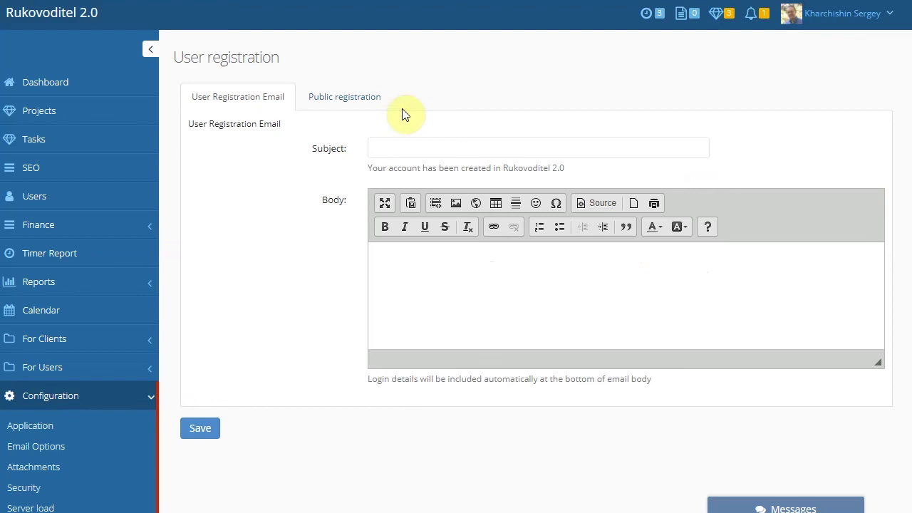
- Open the public registration settings on the User registration page
click(360, 109)
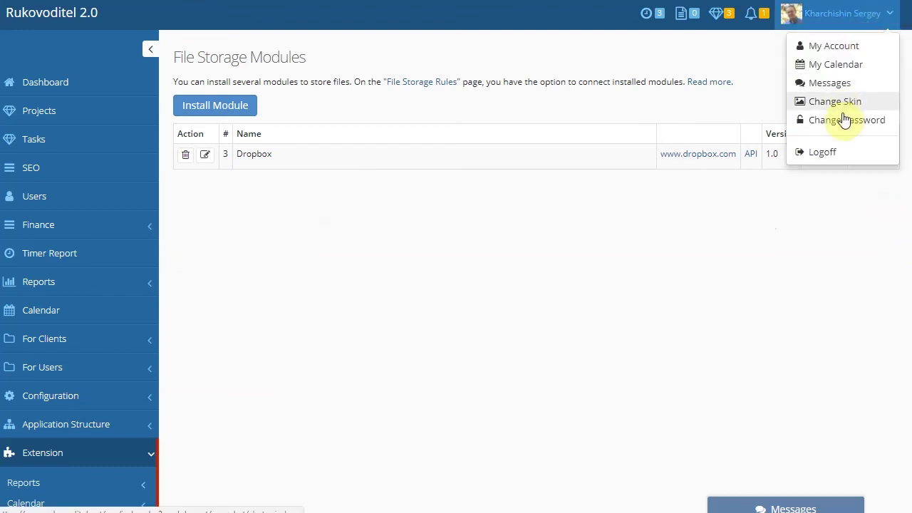
- Log off from the current user account
click(829, 154)
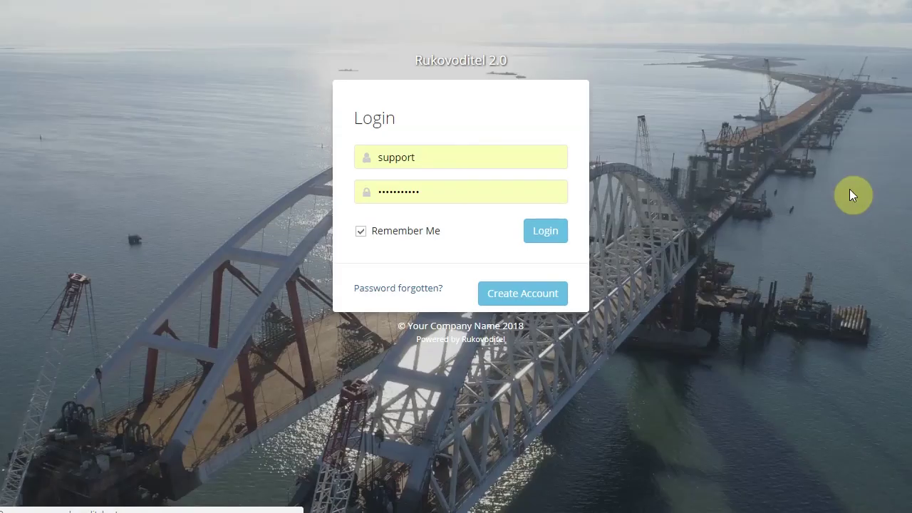